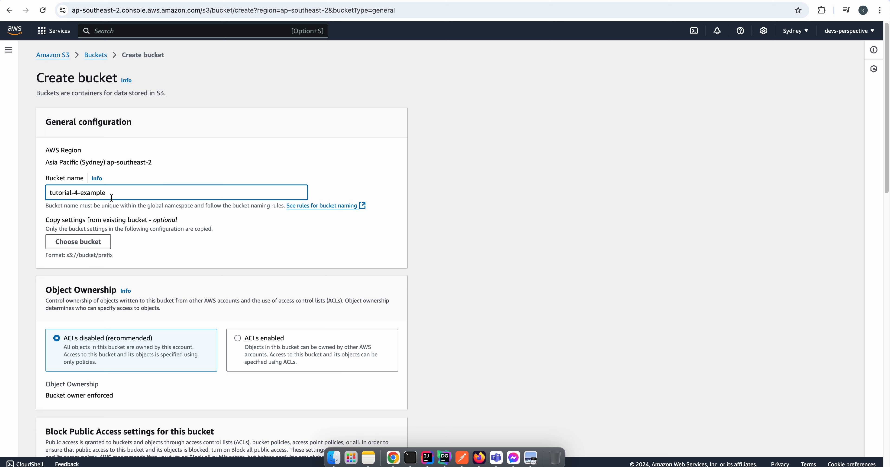
Turn off Block all public access in the new bucket's settings
{"action": "left_click_drag", "start_coordinate": [112, 193], "coordinate": [73, 194]}
{"action": "left_click", "coordinate": [90, 190]}
{"action": "scroll", "coordinate": [211, 282], "scroll_direction": "down", "scroll_amount": 5}
{"action": "scroll", "coordinate": [246, 216], "scroll_direction": "down", "scroll_amount": 1}
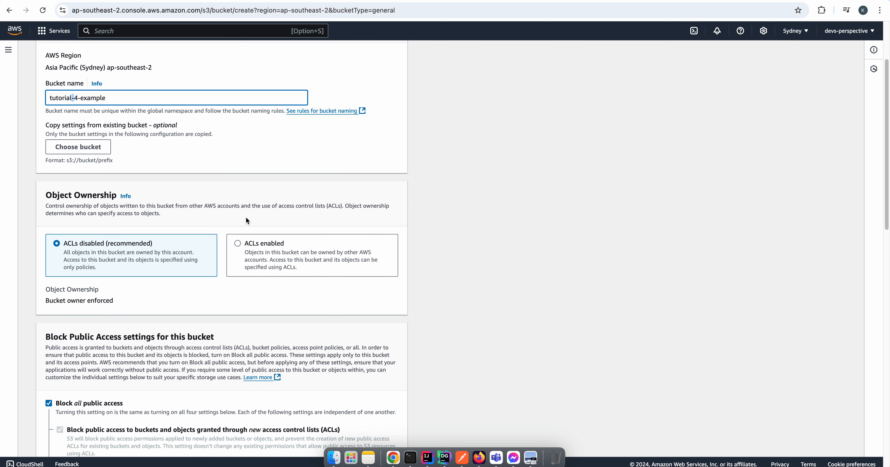
{"action": "scroll", "coordinate": [186, 204], "scroll_direction": "down", "scroll_amount": 4}
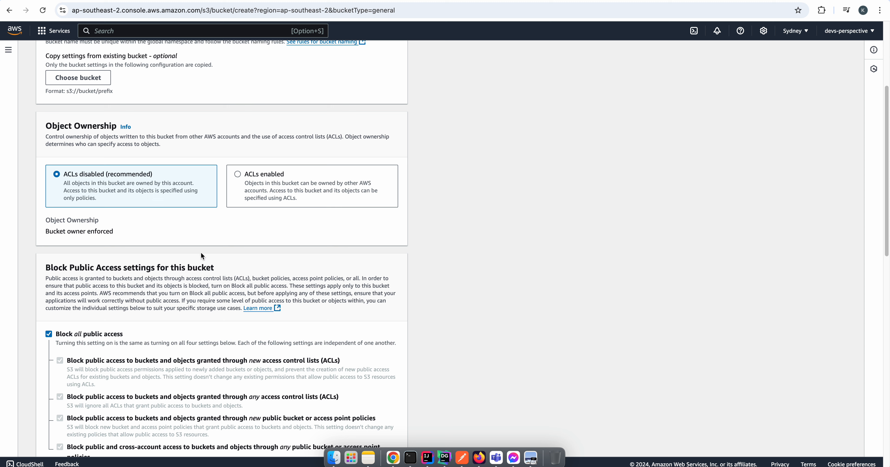
{"action": "scroll", "coordinate": [201, 255], "scroll_direction": "down", "scroll_amount": 8}
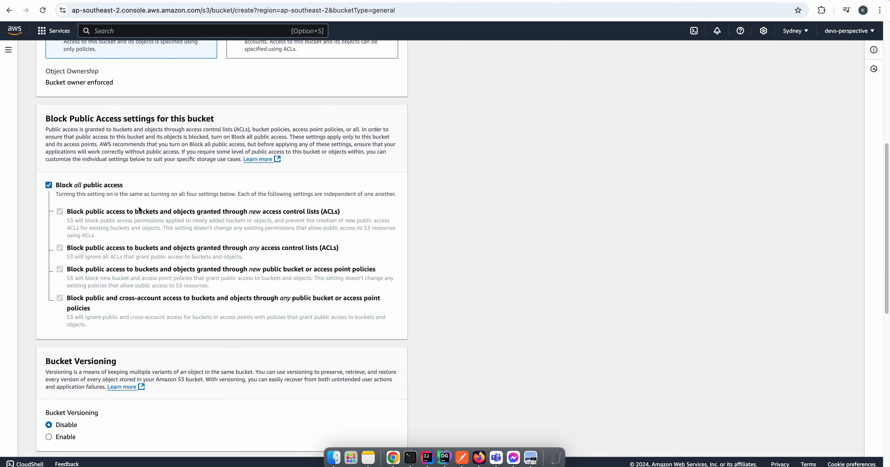
{"action": "left_click", "coordinate": [73, 183]}
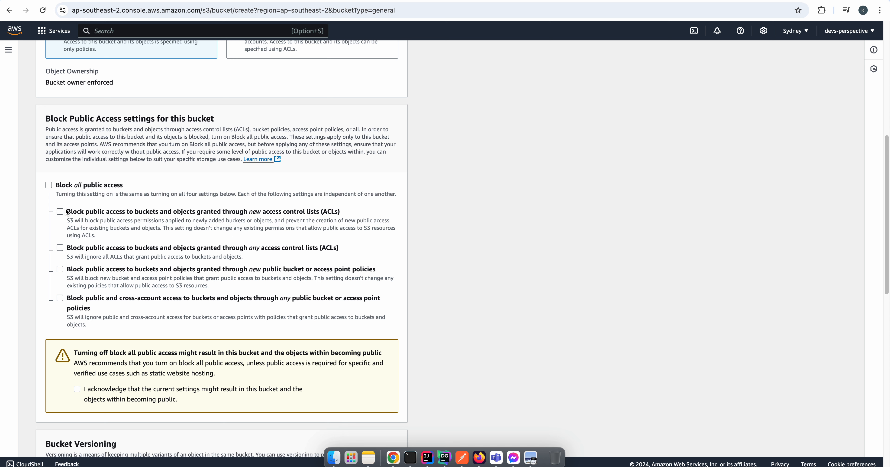
{"action": "left_click", "coordinate": [59, 187]}
{"action": "left_click", "coordinate": [59, 187]}
{"action": "scroll", "coordinate": [65, 335], "scroll_direction": "down", "scroll_amount": 5}
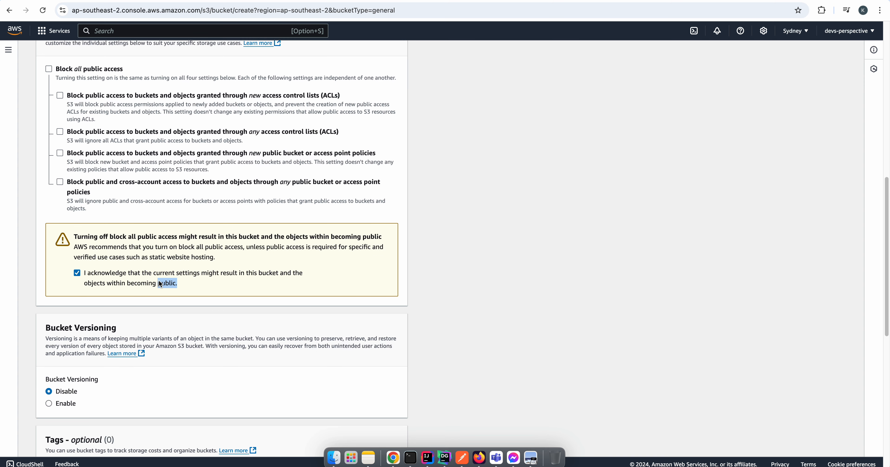
{"action": "left_click_drag", "start_coordinate": [159, 282], "coordinate": [152, 283]}
Examine the versioning, tags, default encryption and bucket key settings in the rest of the bucket creation form
{"action": "scroll", "coordinate": [364, 267], "scroll_direction": "down", "scroll_amount": 3}
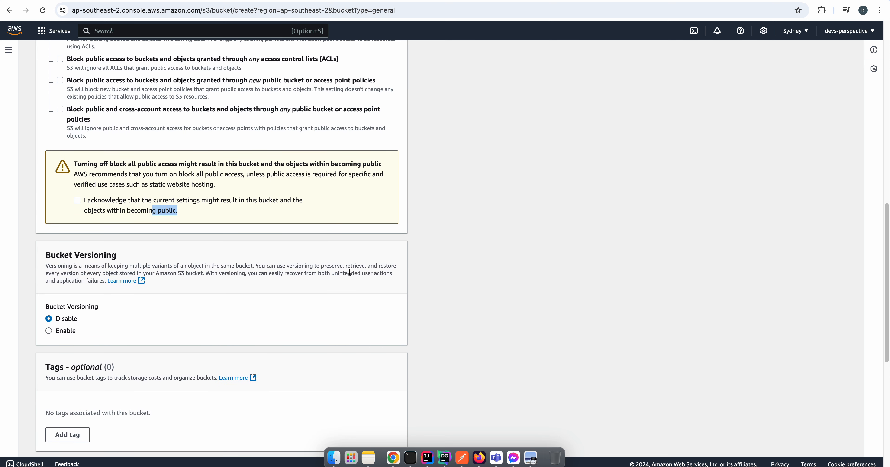
{"action": "left_click", "coordinate": [382, 323]}
{"action": "scroll", "coordinate": [381, 323], "scroll_direction": "down", "scroll_amount": 3}
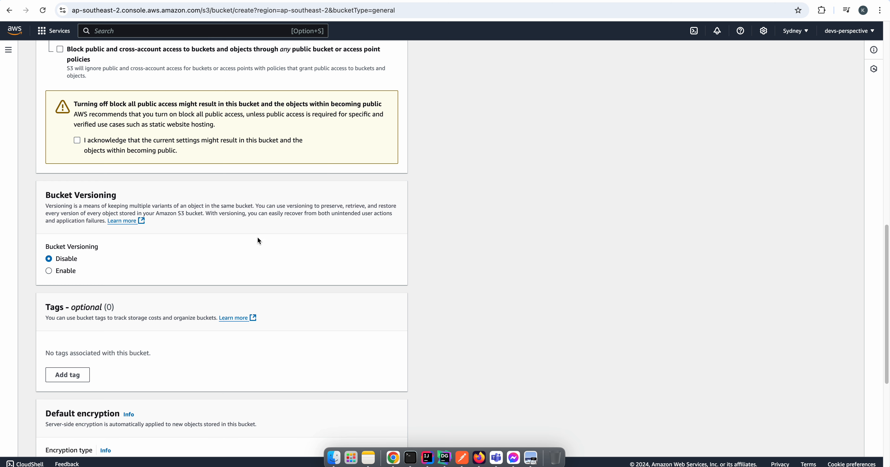
{"action": "scroll", "coordinate": [264, 254], "scroll_direction": "down", "scroll_amount": 3}
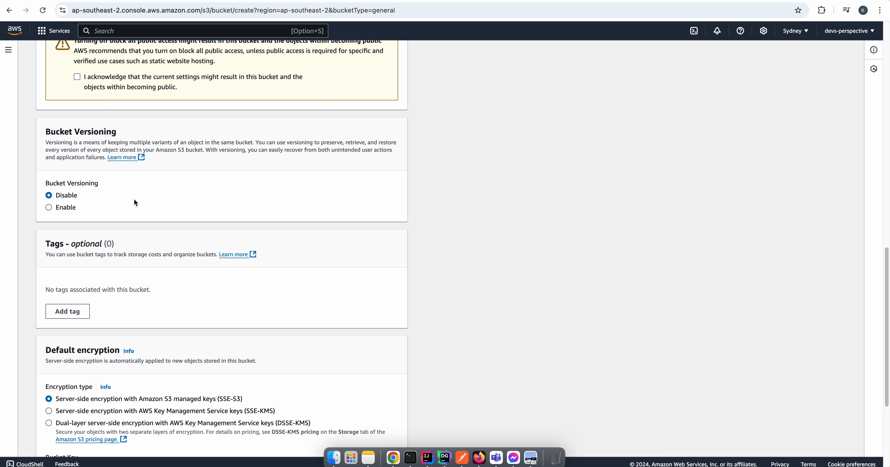
{"action": "scroll", "coordinate": [198, 287], "scroll_direction": "down", "scroll_amount": 1}
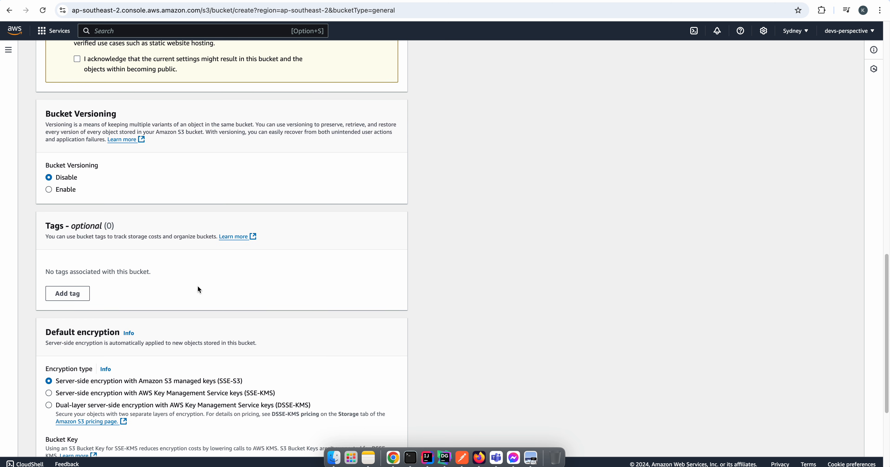
{"action": "scroll", "coordinate": [199, 289], "scroll_direction": "down", "scroll_amount": 5}
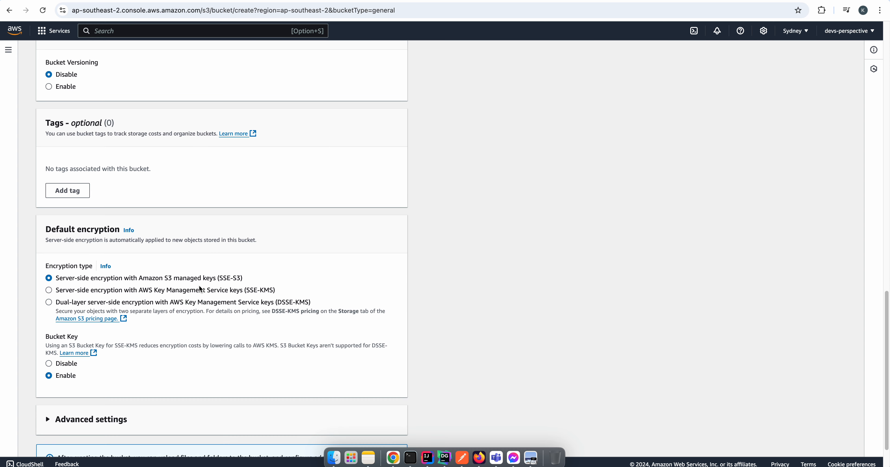
{"action": "scroll", "coordinate": [145, 266], "scroll_direction": "down", "scroll_amount": 2}
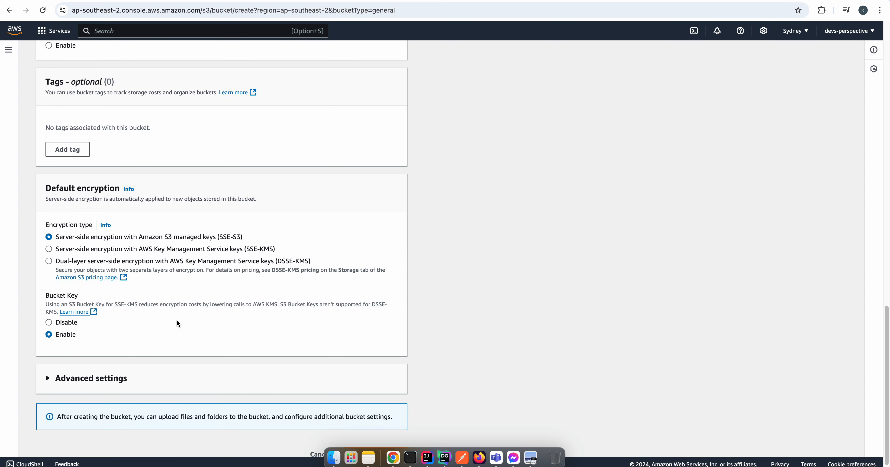
{"action": "scroll", "coordinate": [177, 323], "scroll_direction": "down", "scroll_amount": 1}
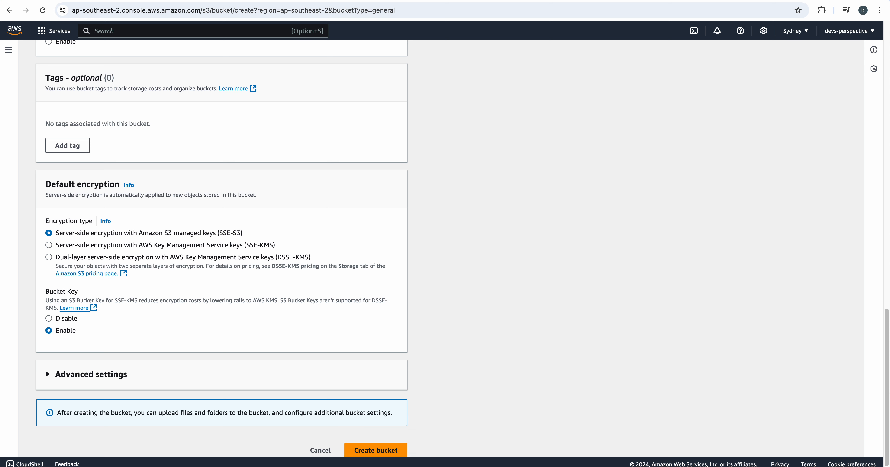
{"action": "scroll", "coordinate": [400, 427], "scroll_direction": "down", "scroll_amount": 2}
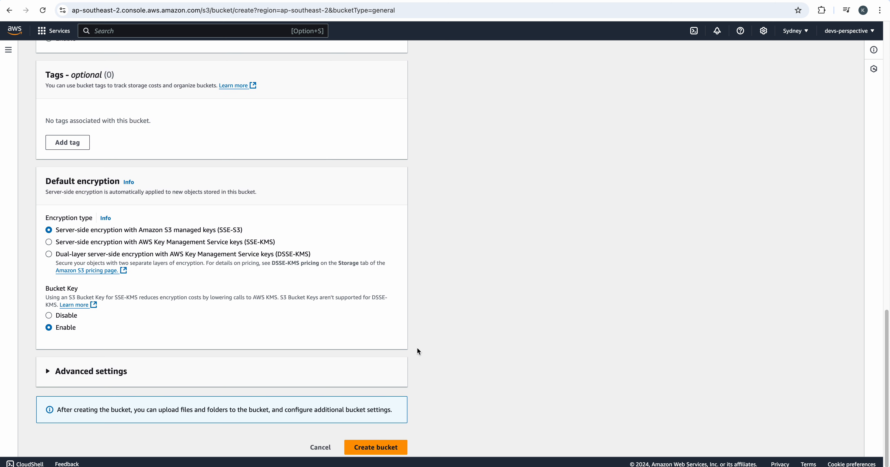
Acknowledge that the bucket and its objects might become public, and create the bucket tutorial-4-example
{"action": "left_click", "coordinate": [394, 440]}
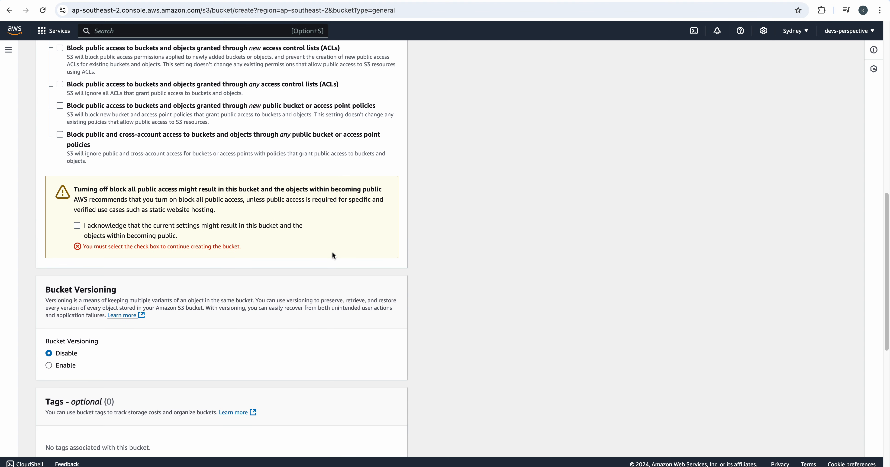
{"action": "left_click", "coordinate": [119, 227]}
{"action": "scroll", "coordinate": [119, 227], "scroll_direction": "down", "scroll_amount": 10}
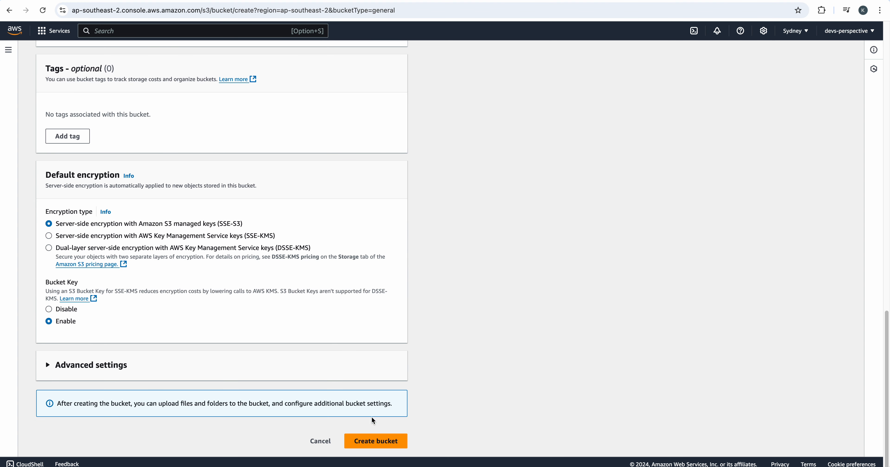
{"action": "left_click", "coordinate": [376, 441]}
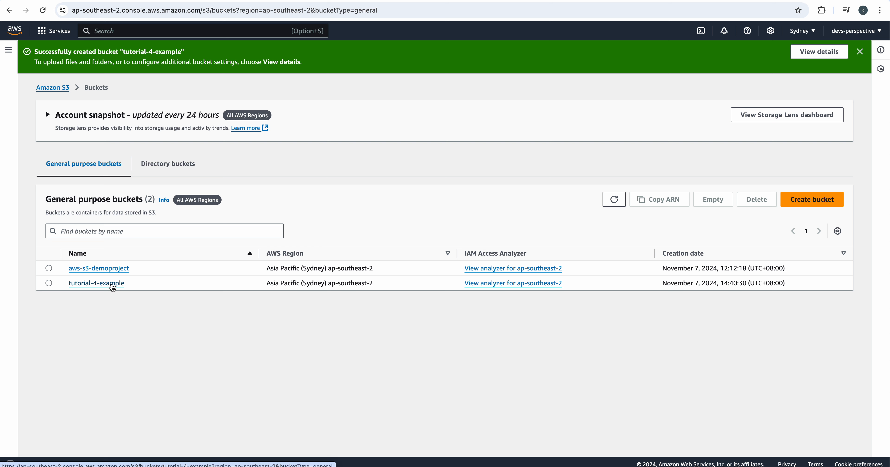
Open the tutorial-4-example bucket and add public-website.html from the computer to its upload list
{"action": "left_click", "coordinate": [111, 283]}
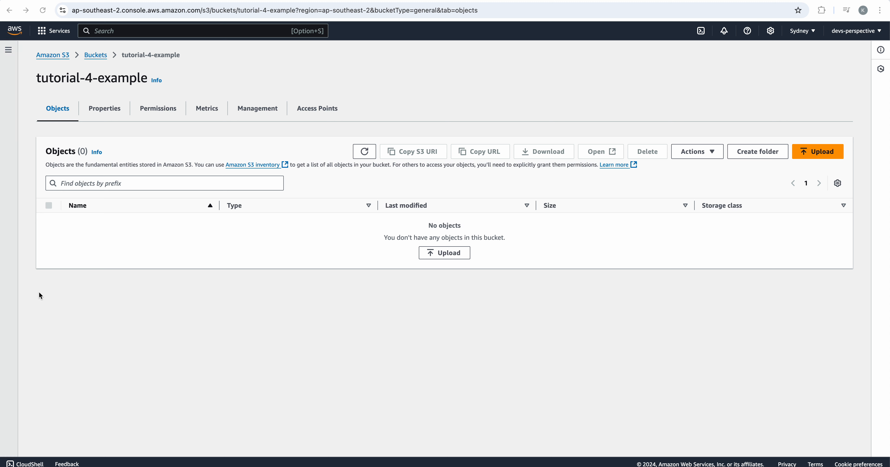
{"action": "left_click", "coordinate": [293, 275]}
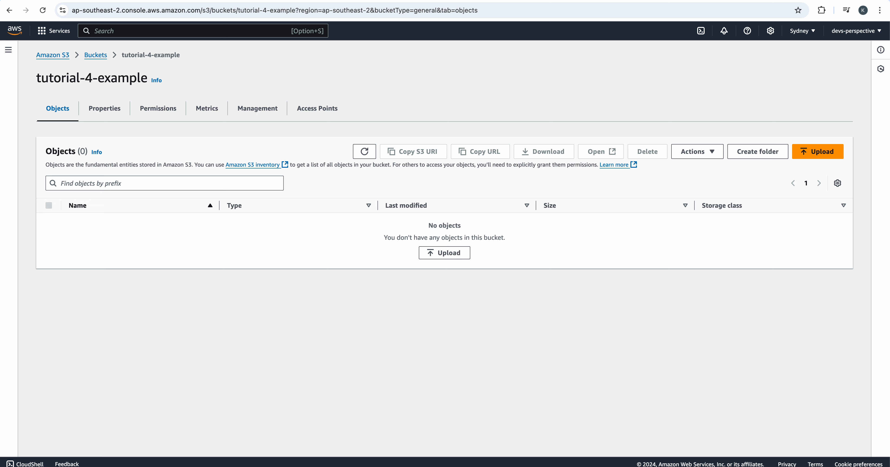
{"action": "key", "text": "super+Tab"}
{"action": "left_click_drag", "start_coordinate": [4, 228], "coordinate": [337, 247]}
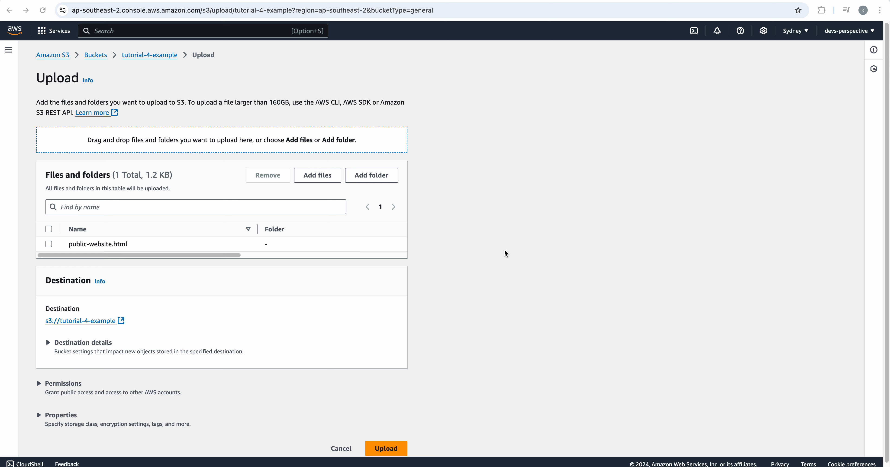
{"action": "scroll", "coordinate": [504, 249], "scroll_direction": "down", "scroll_amount": 1}
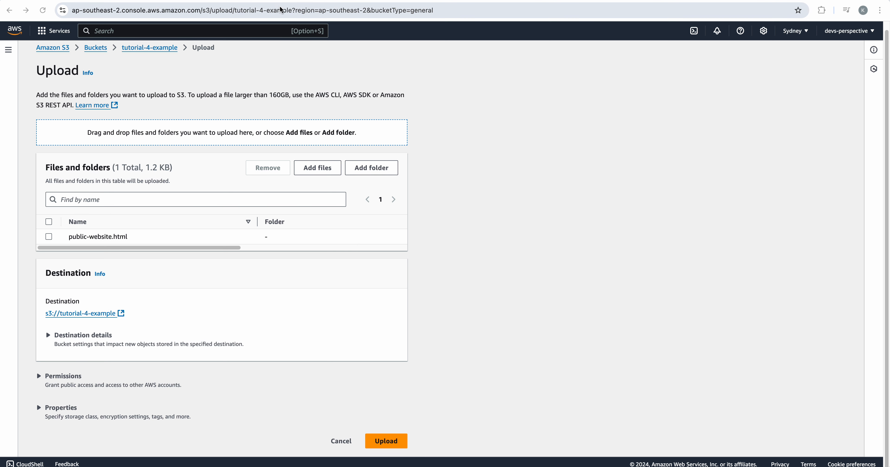
Open console.aws.amazon.com/console in a new browser tab and return to the bucket's upload page
{"action": "key", "text": "super+t"}
{"action": "type", "text": "con"}
{"action": "key", "text": "Return"}
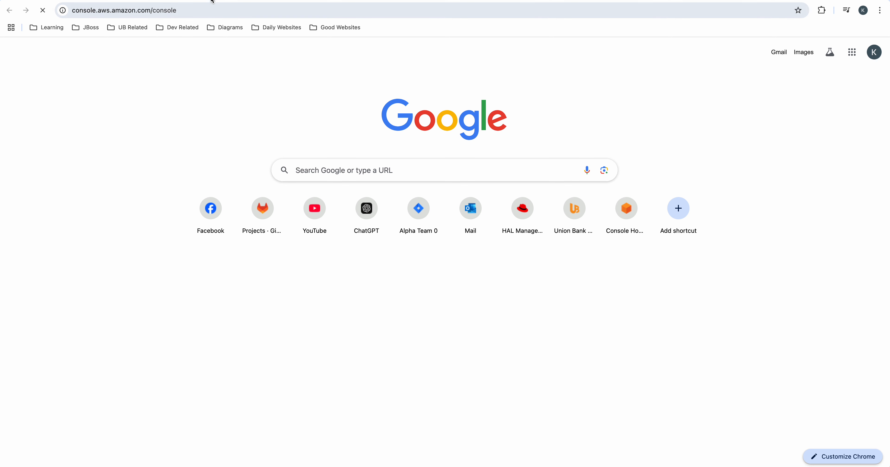
{"action": "left_click", "coordinate": [221, 0]}
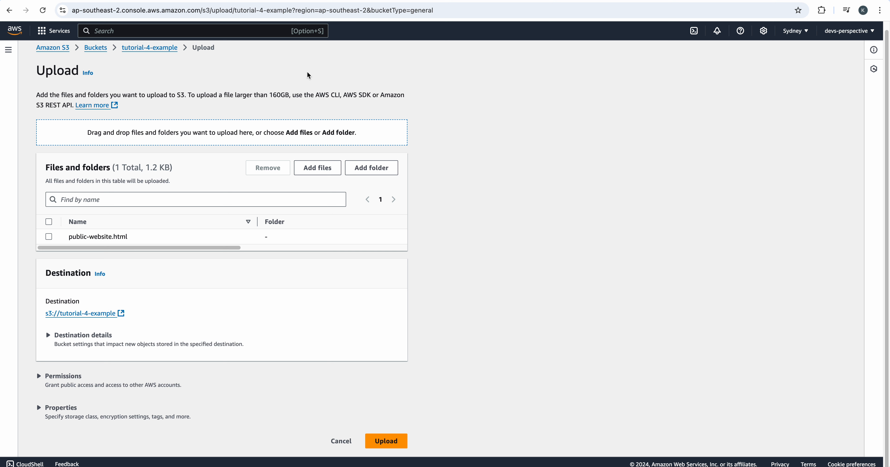
{"action": "left_click", "coordinate": [311, 0]}
{"action": "left_click", "coordinate": [252, 0]}
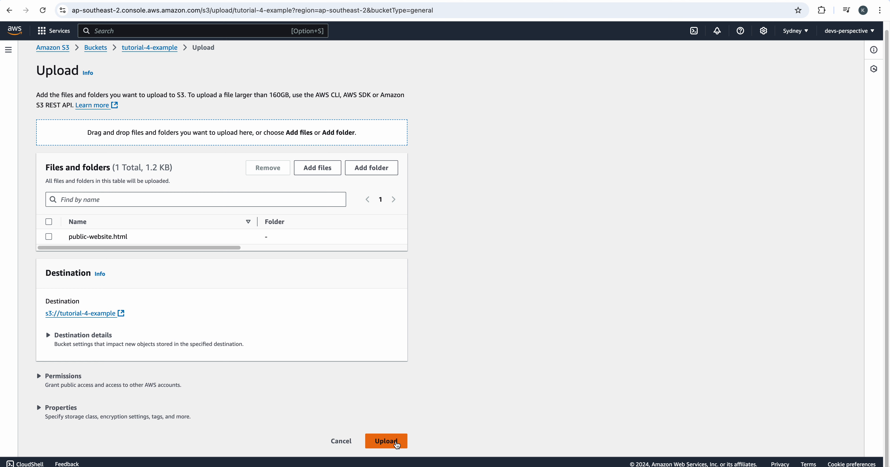
Upload public-website.html to the bucket and open the uploaded object's details
{"action": "left_click", "coordinate": [403, 446]}
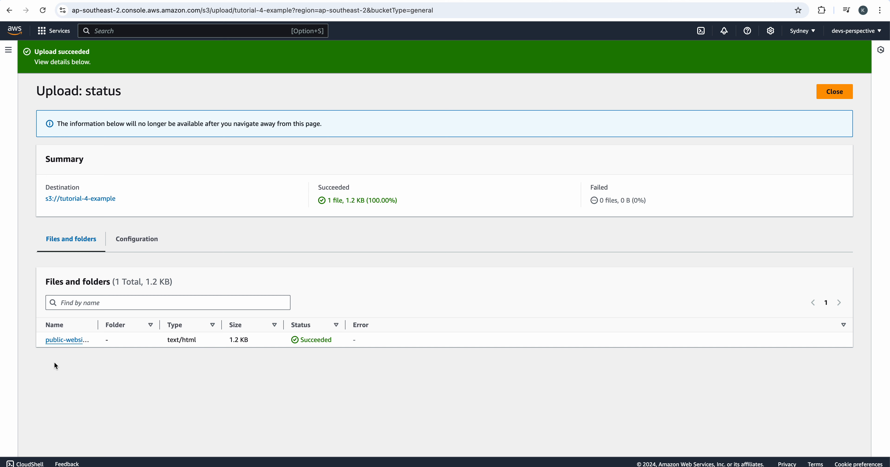
{"action": "left_click", "coordinate": [58, 339]}
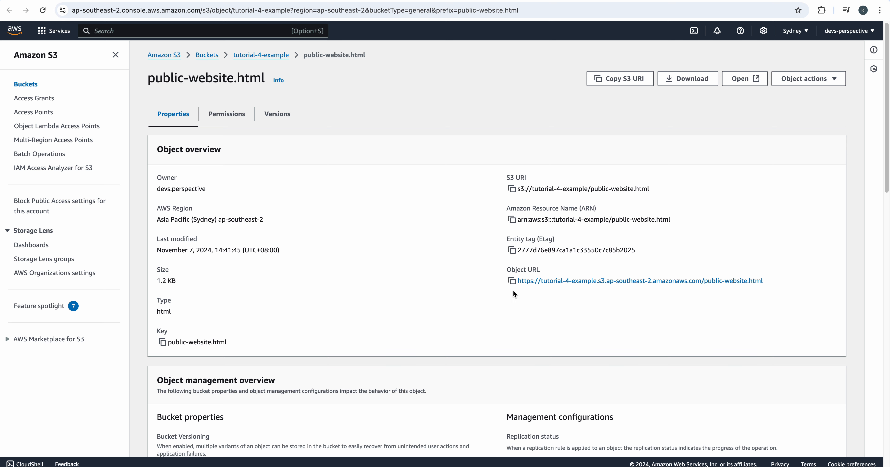
Copy the object URL of public-website.html and open it in a new browser tab to test public access
{"action": "left_click", "coordinate": [512, 280]}
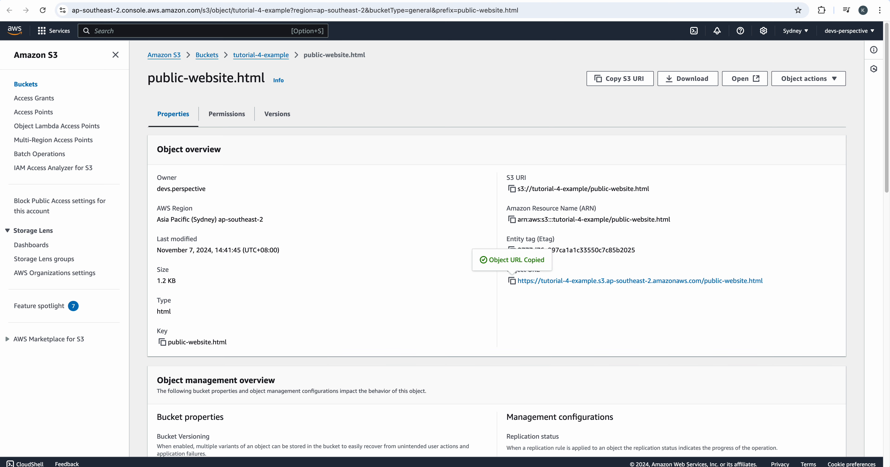
{"action": "key", "text": "super+t"}
{"action": "key", "text": "super+v"}
{"action": "key", "text": "Return"}
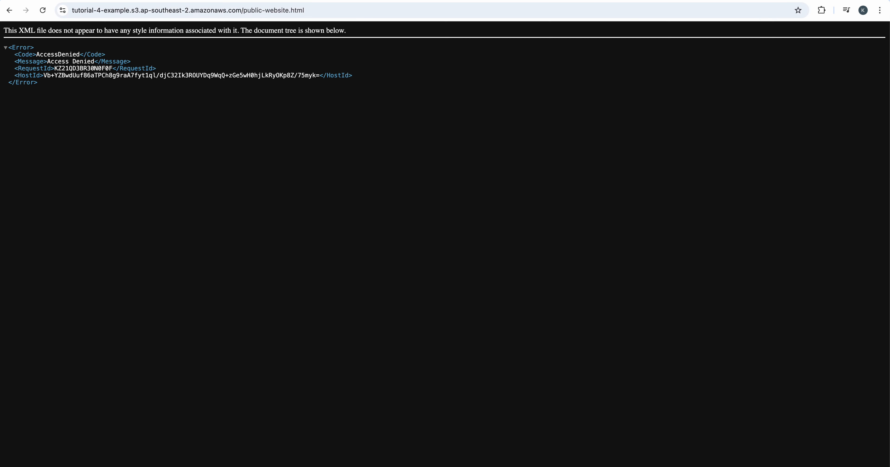
{"action": "left_click_drag", "start_coordinate": [111, 97], "coordinate": [6, 49]}
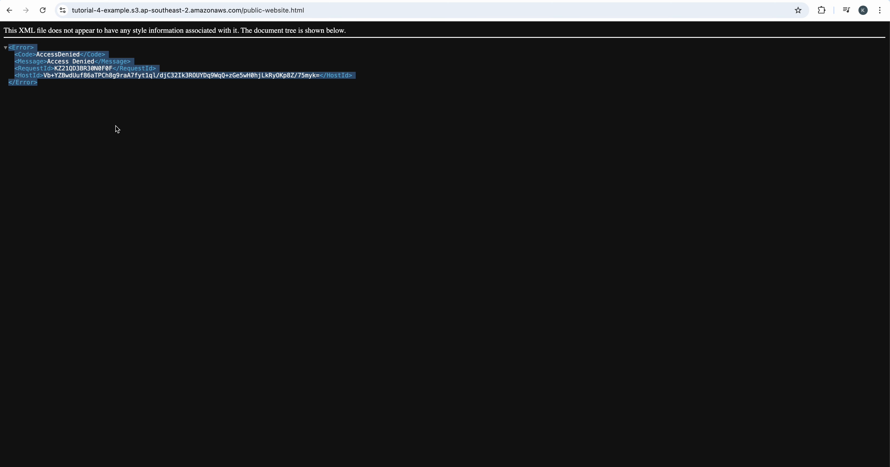
Return to the S3 console tab and check the objects in tutorial-4-example, ending back at the bucket list
{"action": "key", "text": "super+Tab"}
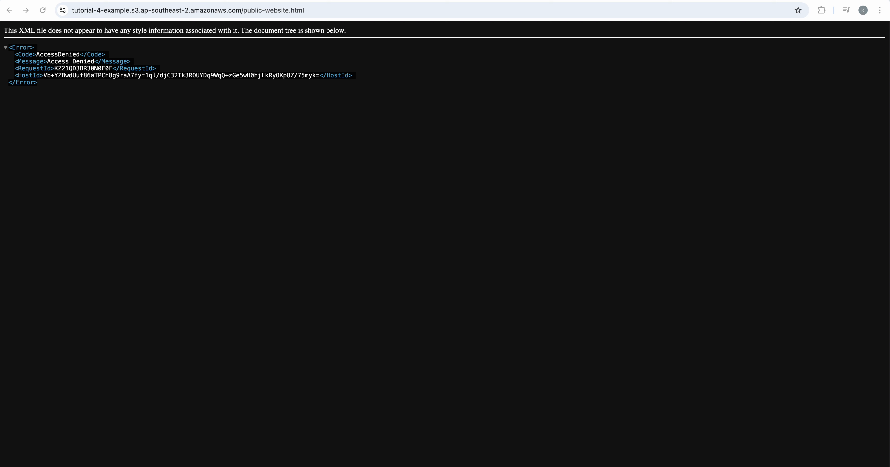
{"action": "left_click", "coordinate": [394, 1]}
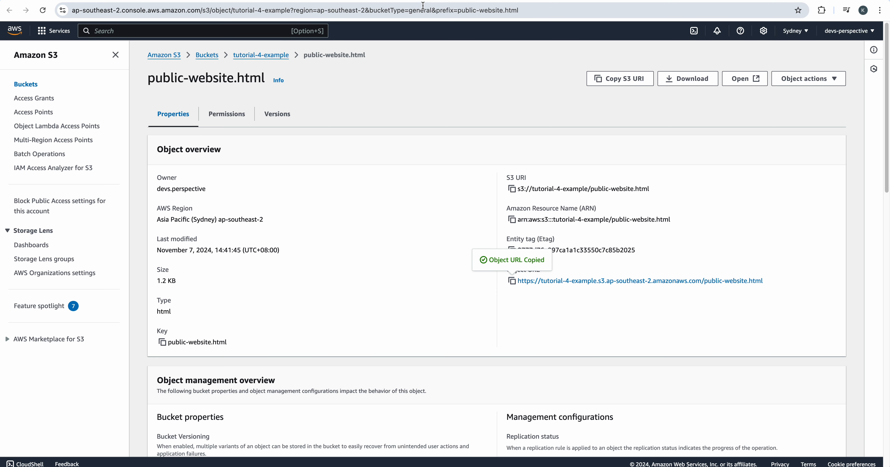
{"action": "left_click", "coordinate": [432, 0]}
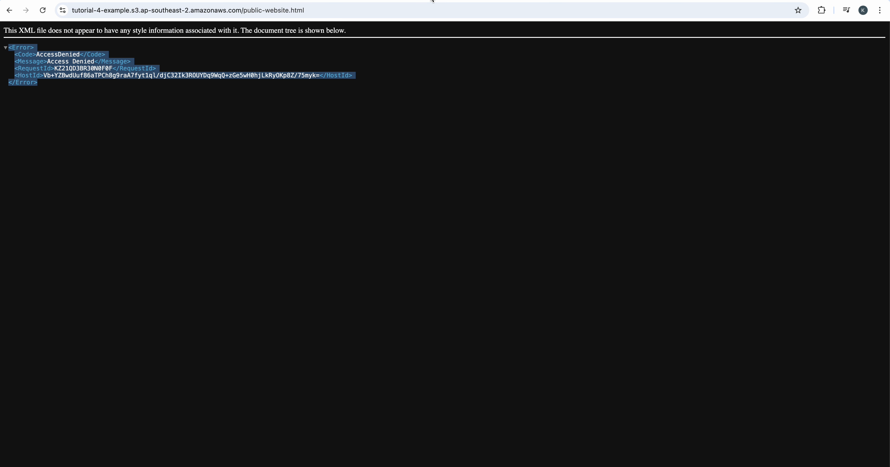
{"action": "left_click", "coordinate": [318, 1]}
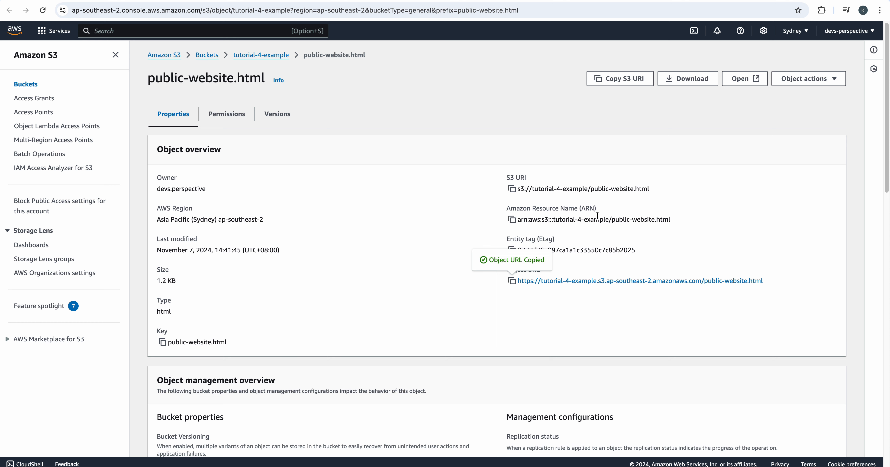
{"action": "left_click", "coordinate": [204, 60]}
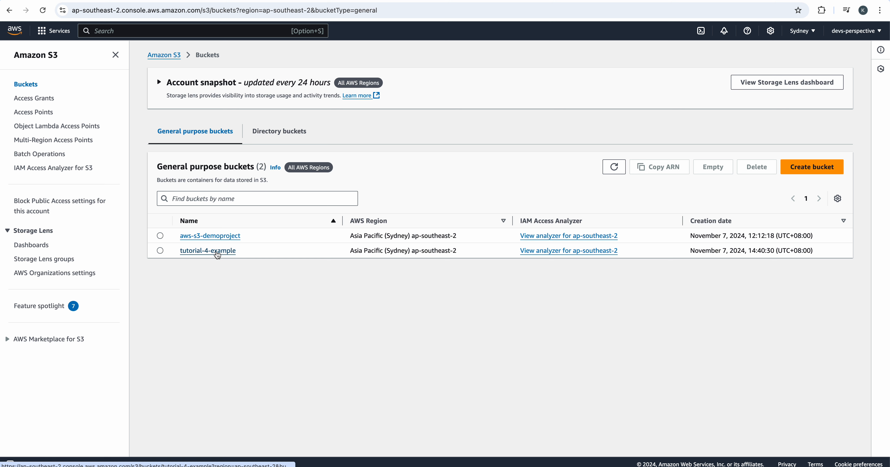
{"action": "left_click", "coordinate": [217, 251]}
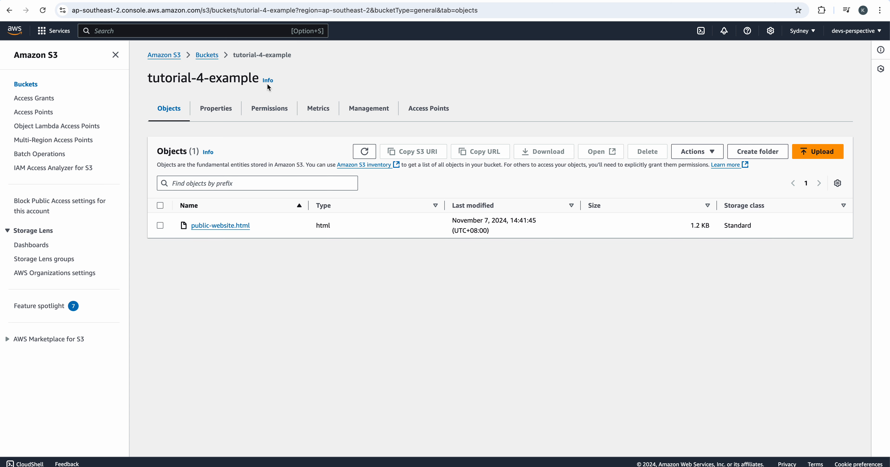
{"action": "left_click", "coordinate": [209, 56]}
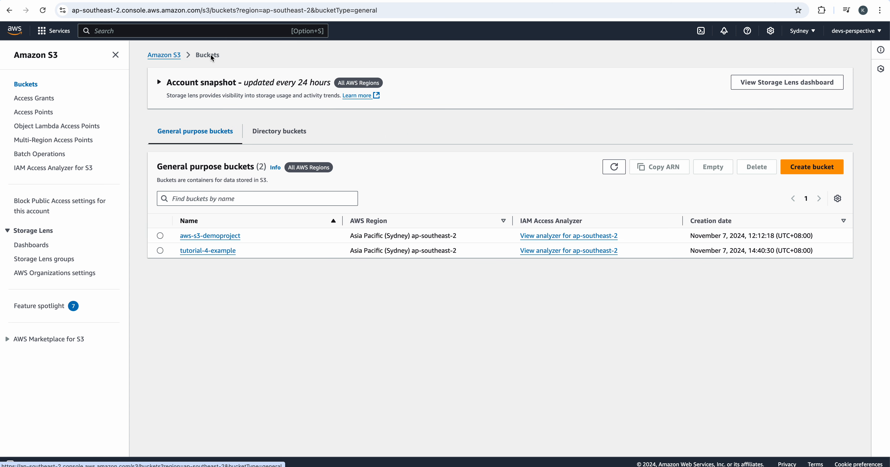
Open the permissions of the tutorial-4-example bucket and check its Block all public access setting
{"action": "left_click", "coordinate": [222, 251]}
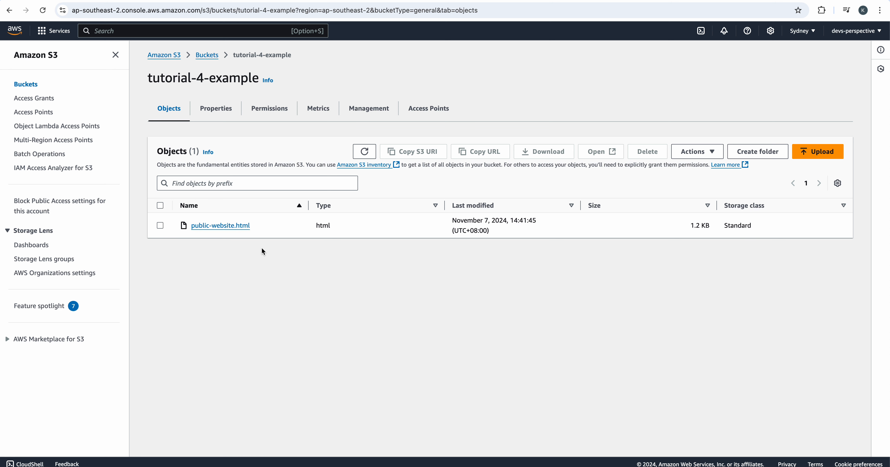
{"action": "left_click", "coordinate": [279, 113]}
{"action": "scroll", "coordinate": [411, 272], "scroll_direction": "down", "scroll_amount": 1}
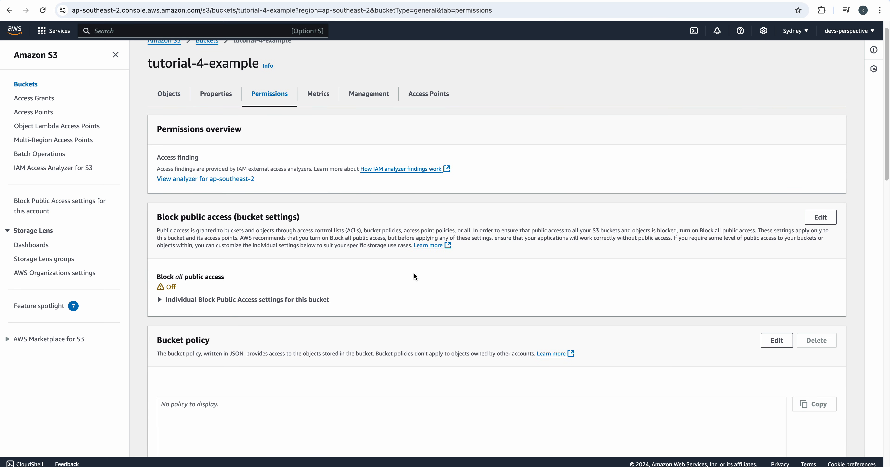
{"action": "scroll", "coordinate": [414, 272], "scroll_direction": "down", "scroll_amount": 4}
{"action": "scroll", "coordinate": [447, 284], "scroll_direction": "up", "scroll_amount": 3}
{"action": "left_click_drag", "start_coordinate": [156, 218], "coordinate": [241, 231]}
{"action": "scroll", "coordinate": [404, 317], "scroll_direction": "down", "scroll_amount": 3}
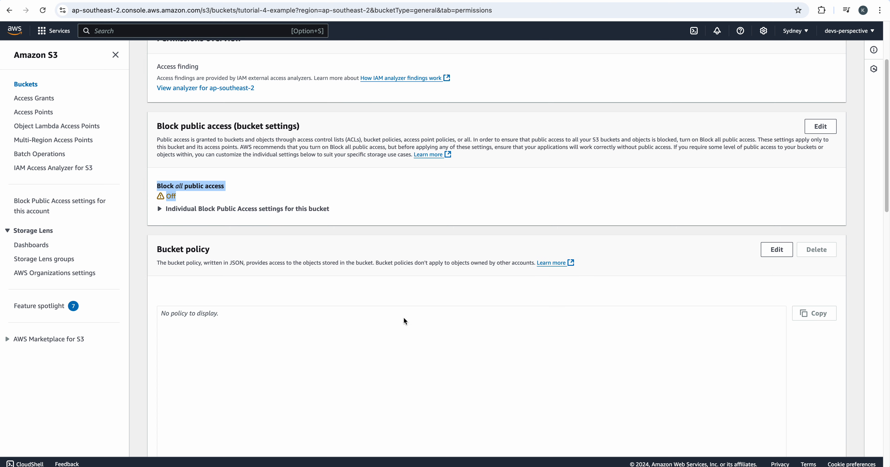
Open the bucket policy for editing and paste a policy allowing s3:GetObject to principal "*" on arn:aws:s3:::YOUR_BUCKET_NAME/*
{"action": "scroll", "coordinate": [408, 317], "scroll_direction": "down", "scroll_amount": 2}
{"action": "scroll", "coordinate": [539, 248], "scroll_direction": "down", "scroll_amount": 3}
{"action": "scroll", "coordinate": [554, 266], "scroll_direction": "up", "scroll_amount": 6}
{"action": "scroll", "coordinate": [563, 267], "scroll_direction": "down", "scroll_amount": 2}
{"action": "scroll", "coordinate": [700, 215], "scroll_direction": "down", "scroll_amount": 4}
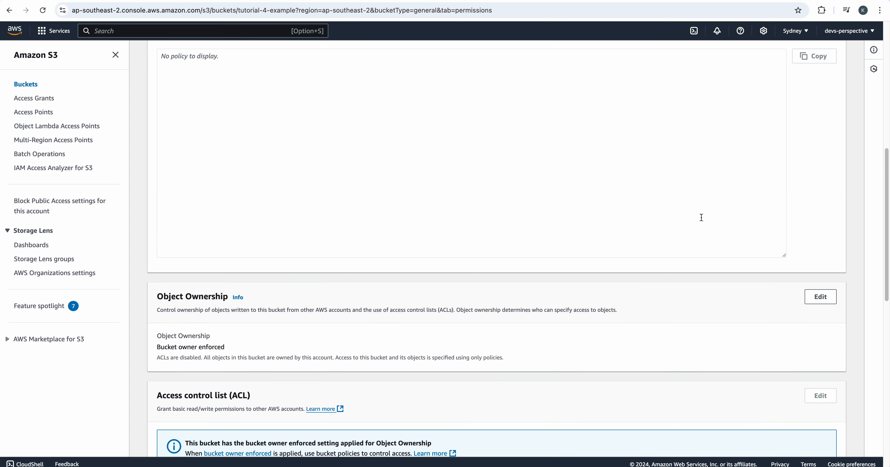
{"action": "scroll", "coordinate": [700, 225], "scroll_direction": "up", "scroll_amount": 5}
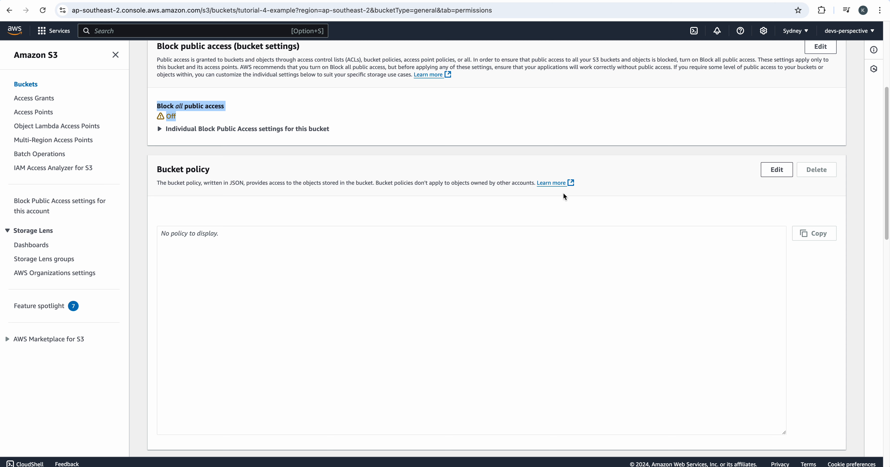
{"action": "left_click", "coordinate": [773, 179]}
{"action": "left_click", "coordinate": [774, 174]}
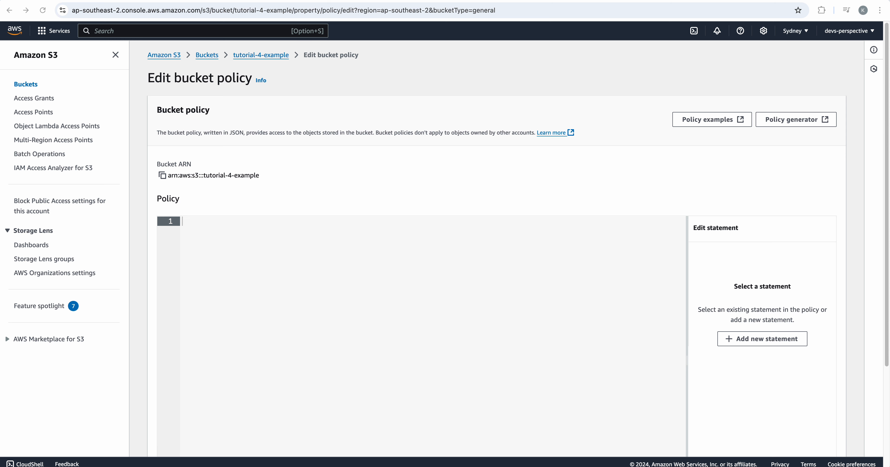
{"action": "type", "text": "{   \"Version\": \"2012-10-17\",   \"Statement\": [     {       \"Effect\": \"Allow\",       \"Principal\": \"*\",       \"Action\": \"s3:GetObject\",       \"Resource\": \"arn:aws:s3:::YOUR_BUCKET_NAME/*\"     }   ] }"}
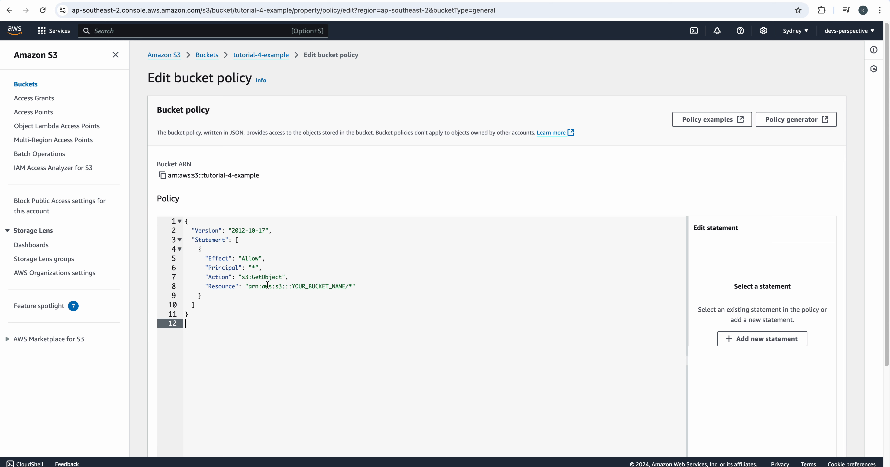
Review the pasted policy's version and its statement's effect, principal, action and resource lines
{"action": "scroll", "coordinate": [360, 272], "scroll_direction": "down", "scroll_amount": 2}
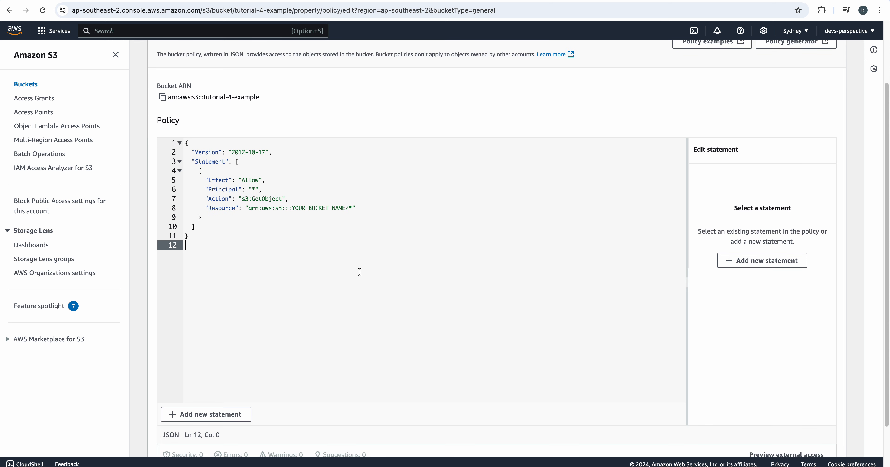
{"action": "scroll", "coordinate": [360, 272], "scroll_direction": "up", "scroll_amount": 2}
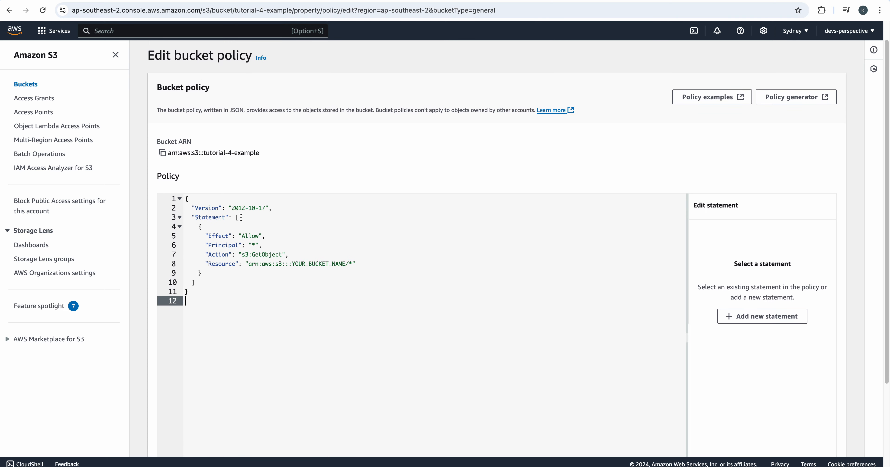
{"action": "left_click_drag", "start_coordinate": [272, 208], "coordinate": [188, 211]}
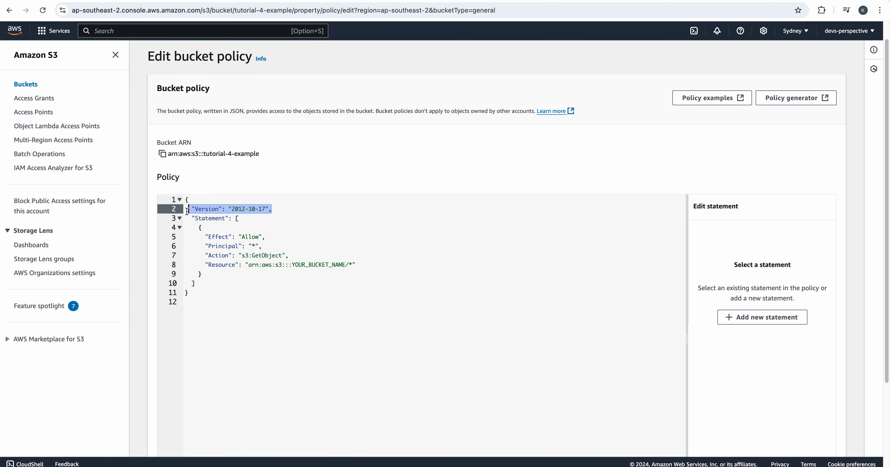
{"action": "scroll", "coordinate": [254, 233], "scroll_direction": "down", "scroll_amount": 2}
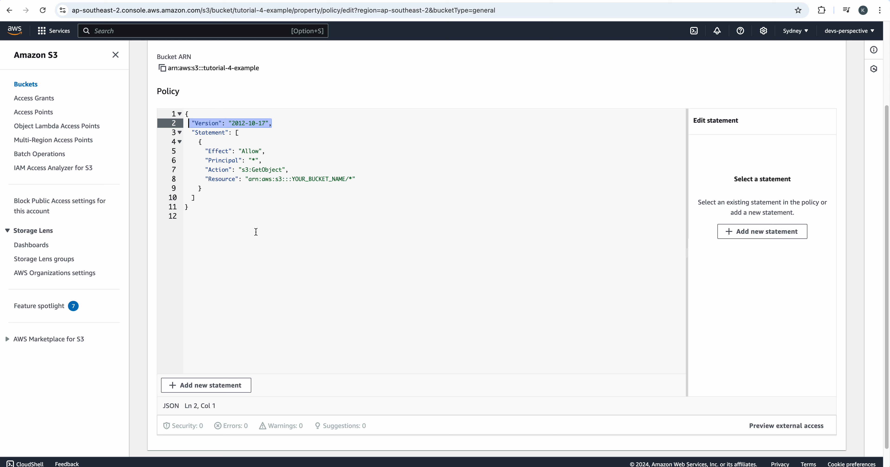
{"action": "scroll", "coordinate": [256, 232], "scroll_direction": "up", "scroll_amount": 3}
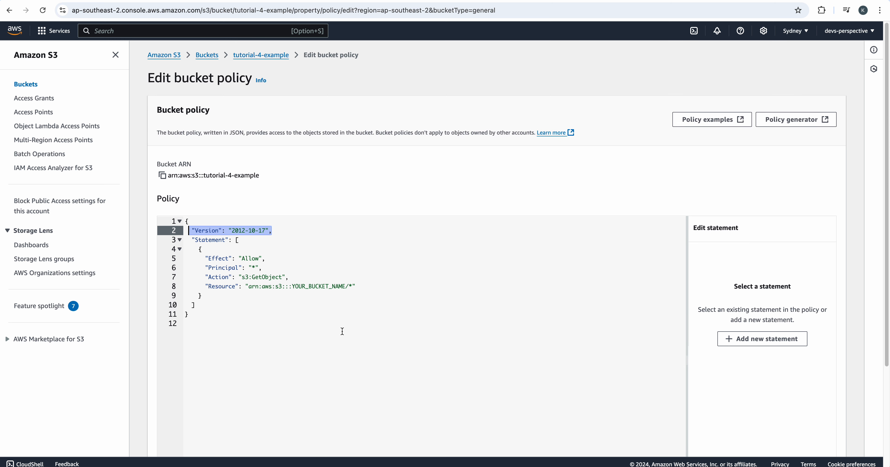
{"action": "scroll", "coordinate": [335, 322], "scroll_direction": "down", "scroll_amount": 1}
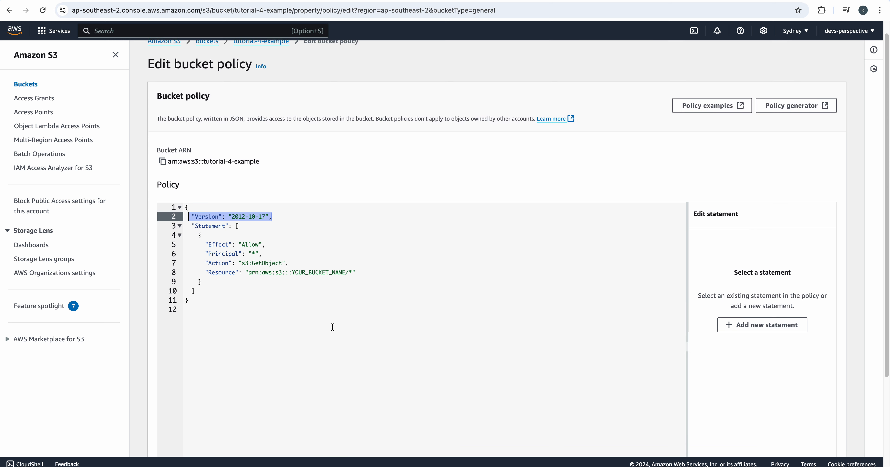
{"action": "scroll", "coordinate": [335, 285], "scroll_direction": "down", "scroll_amount": 3}
{"action": "scroll", "coordinate": [312, 202], "scroll_direction": "up", "scroll_amount": 2}
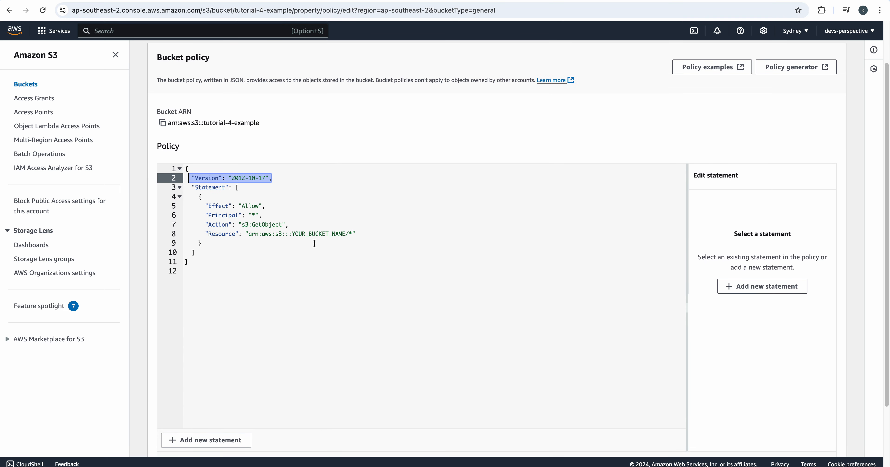
Replace YOUR_BUCKET_NAME in the policy's Resource line with the copied bucket name tutorial-4-example and save the policy
{"action": "double_click", "coordinate": [319, 234]}
{"action": "scroll", "coordinate": [250, 69], "scroll_direction": "up", "scroll_amount": 2}
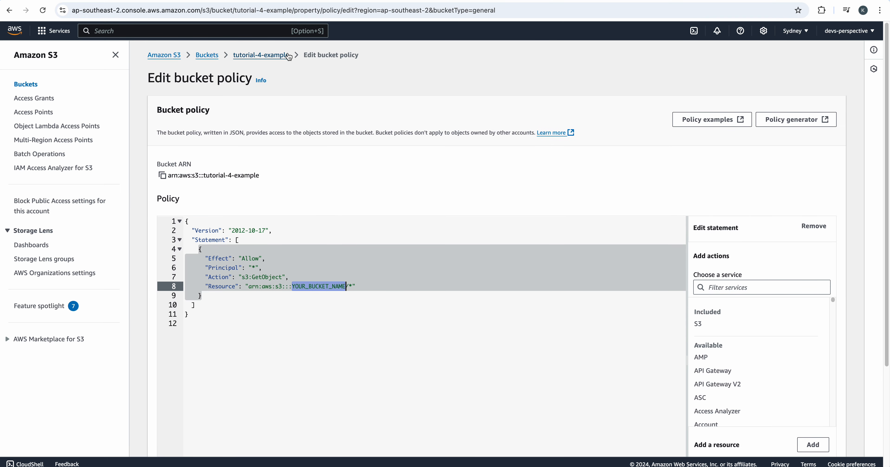
{"action": "left_click_drag", "start_coordinate": [289, 55], "coordinate": [233, 54]}
{"action": "key", "text": "ctrl+c"}
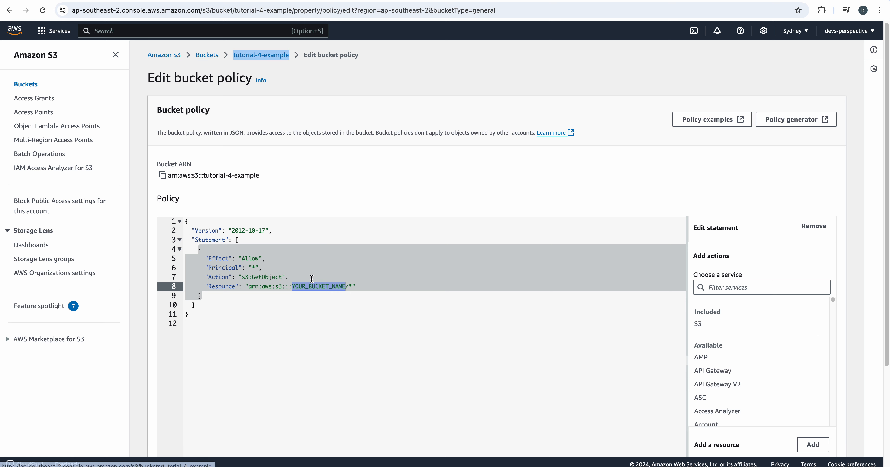
{"action": "left_click", "coordinate": [311, 286]}
{"action": "key", "text": "ctrl+v"}
{"action": "scroll", "coordinate": [379, 341], "scroll_direction": "down", "scroll_amount": 4}
{"action": "scroll", "coordinate": [379, 340], "scroll_direction": "up", "scroll_amount": 4}
{"action": "scroll", "coordinate": [582, 351], "scroll_direction": "down", "scroll_amount": 4}
{"action": "left_click", "coordinate": [808, 437]}
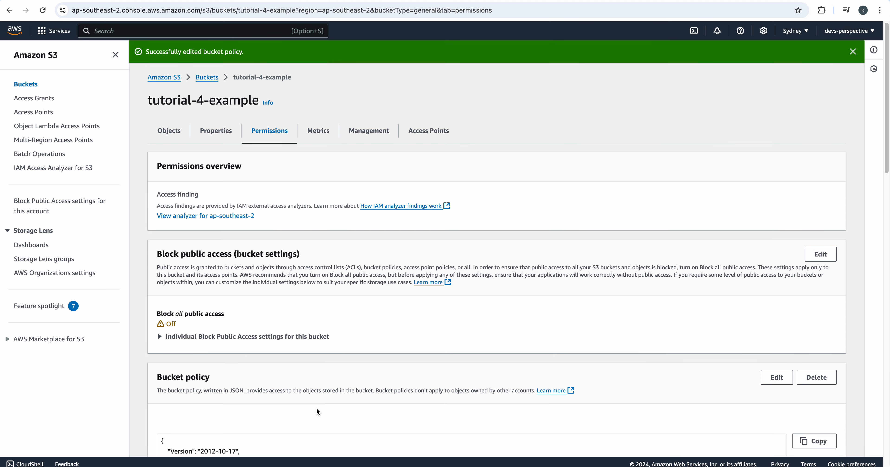
Review the saved bucket policy and reload public-website.html in its browser tab to test public access
{"action": "scroll", "coordinate": [402, 363], "scroll_direction": "down", "scroll_amount": 8}
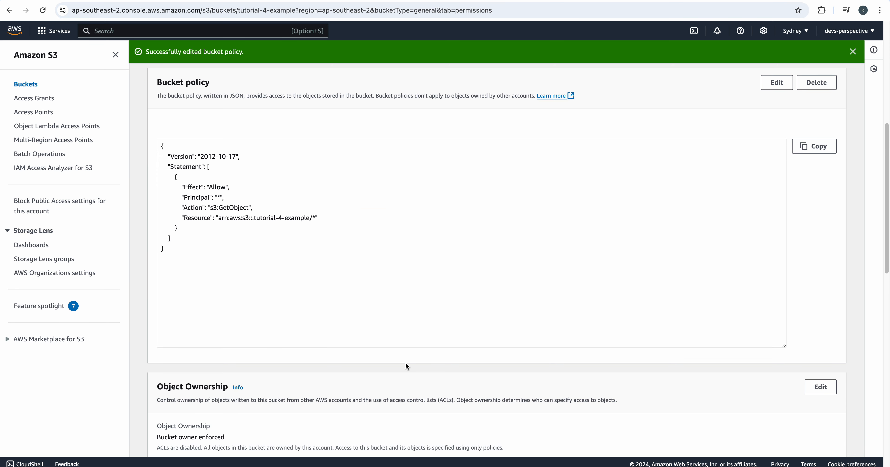
{"action": "scroll", "coordinate": [406, 365], "scroll_direction": "up", "scroll_amount": 1}
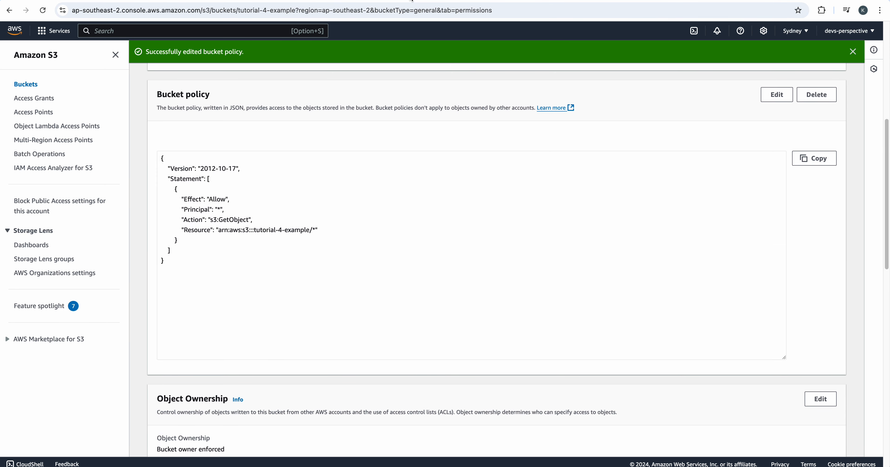
{"action": "left_click", "coordinate": [412, 5]}
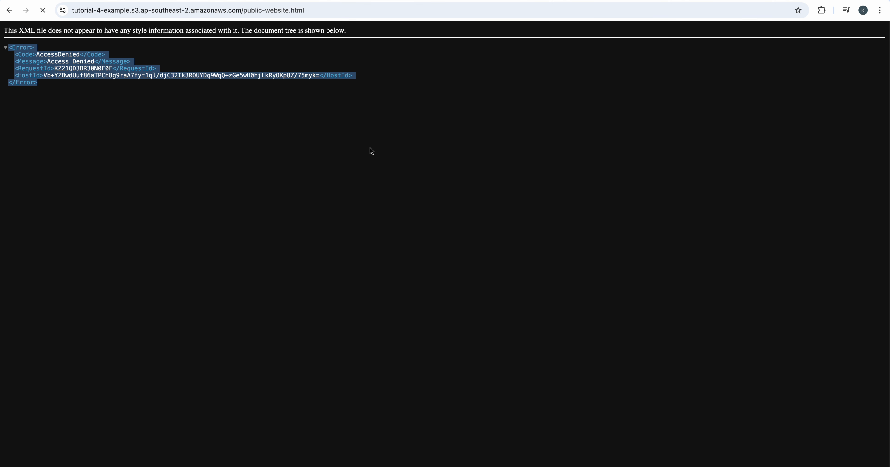
{"action": "key", "text": "super+r"}
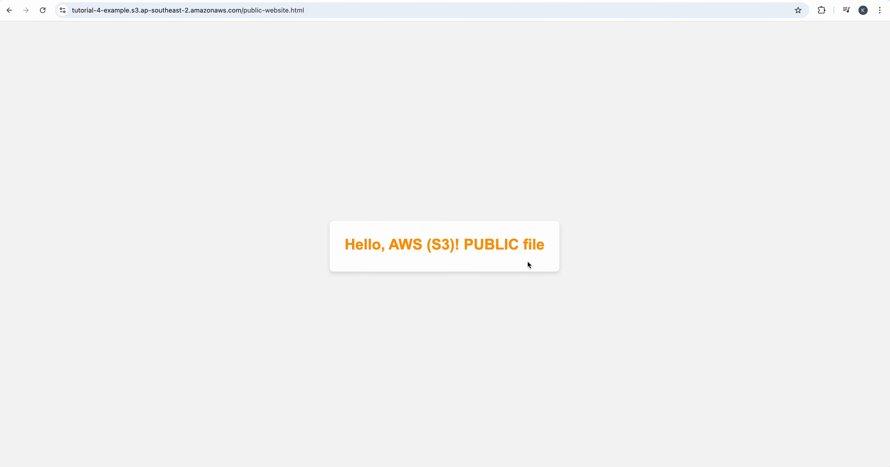
{"action": "left_click_drag", "start_coordinate": [545, 252], "coordinate": [352, 244]}
{"action": "left_click", "coordinate": [352, 243]}
{"action": "left_click_drag", "start_coordinate": [547, 253], "coordinate": [320, 247]}
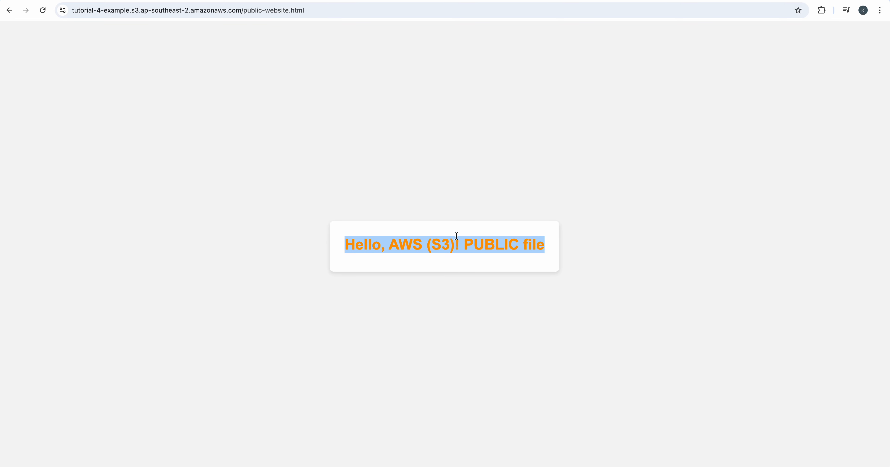
{"action": "left_click", "coordinate": [350, 180]}
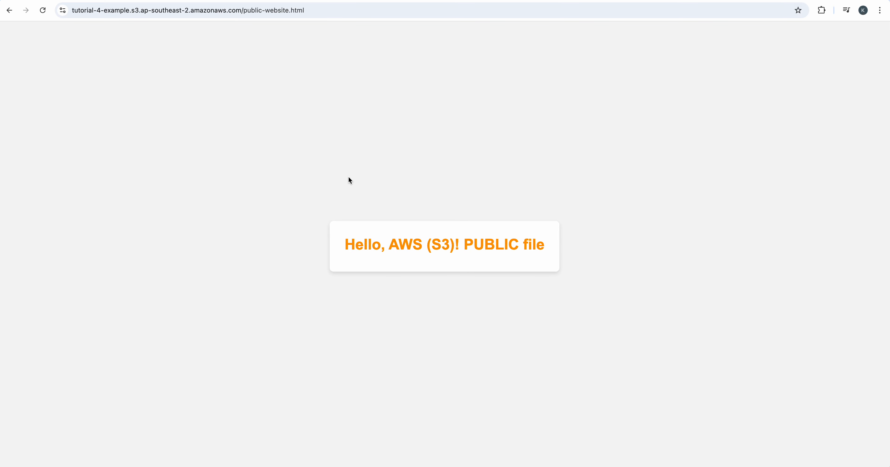
View the page source of public-website.html, highlight its whole HTML code and return to the rendered page
{"action": "right_click", "coordinate": [348, 180]}
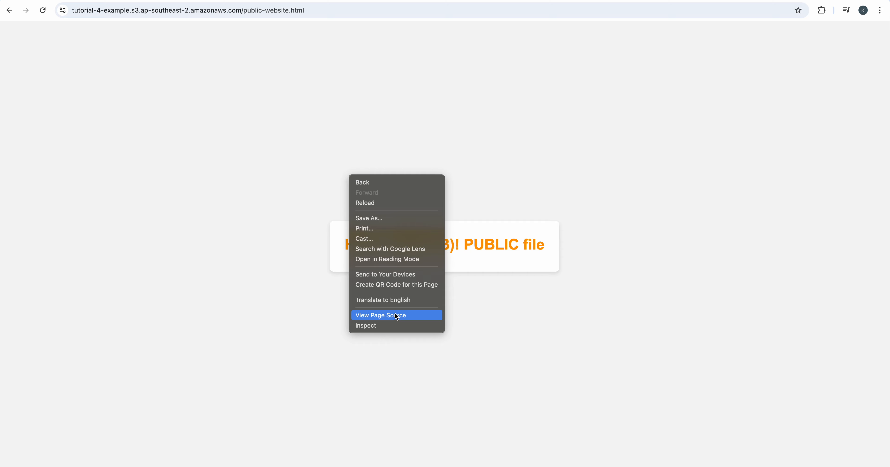
{"action": "left_click", "coordinate": [560, 270]}
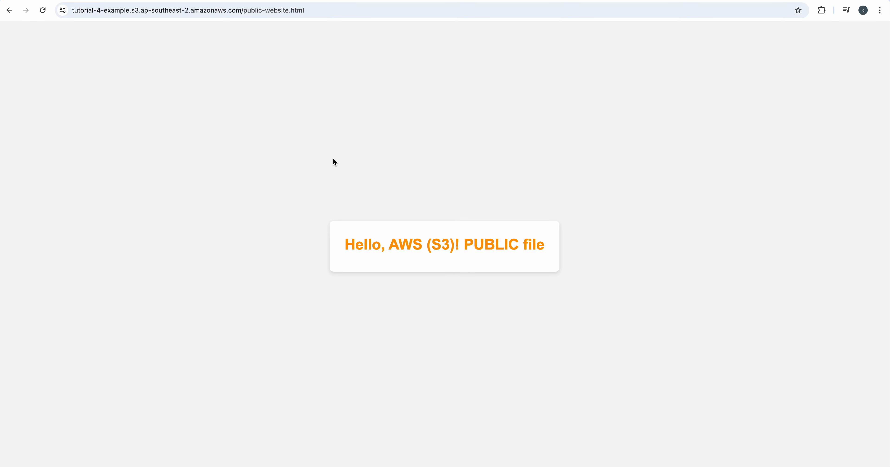
{"action": "right_click", "coordinate": [332, 149]}
{"action": "left_click", "coordinate": [367, 287]}
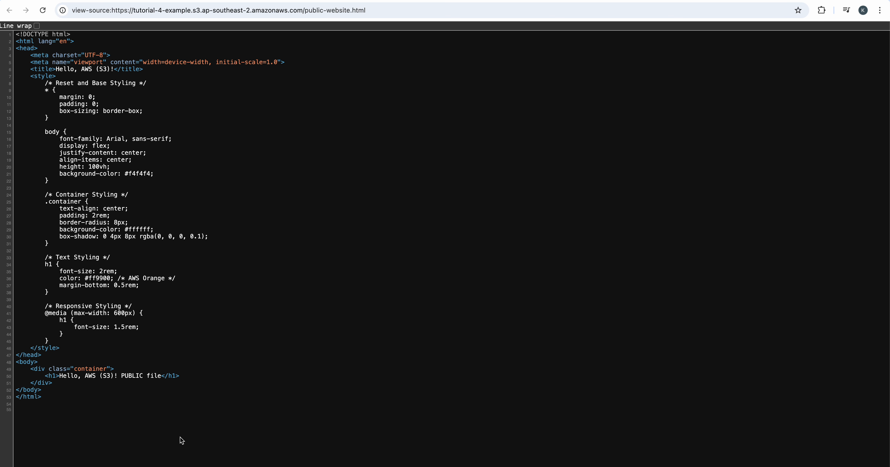
{"action": "left_click_drag", "start_coordinate": [180, 437], "coordinate": [135, 402]}
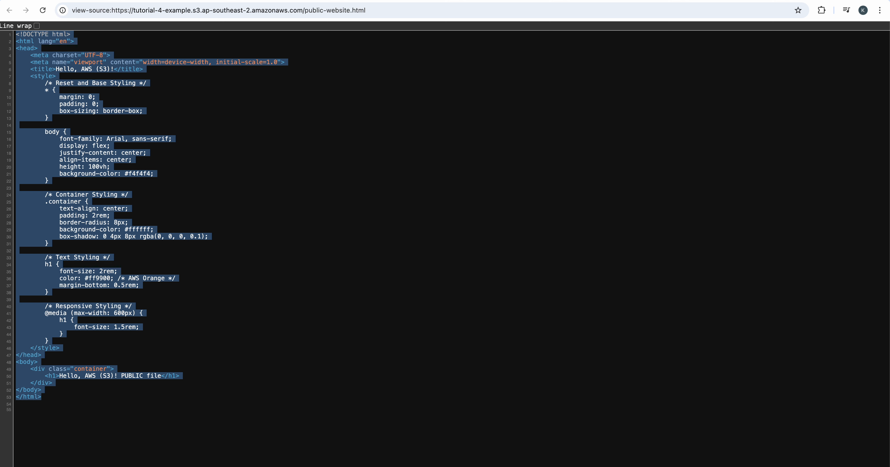
{"action": "left_click", "coordinate": [576, 0]}
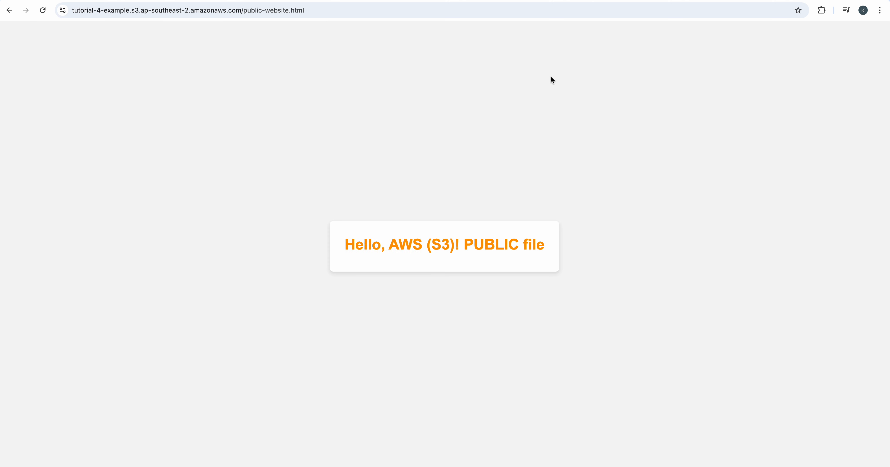